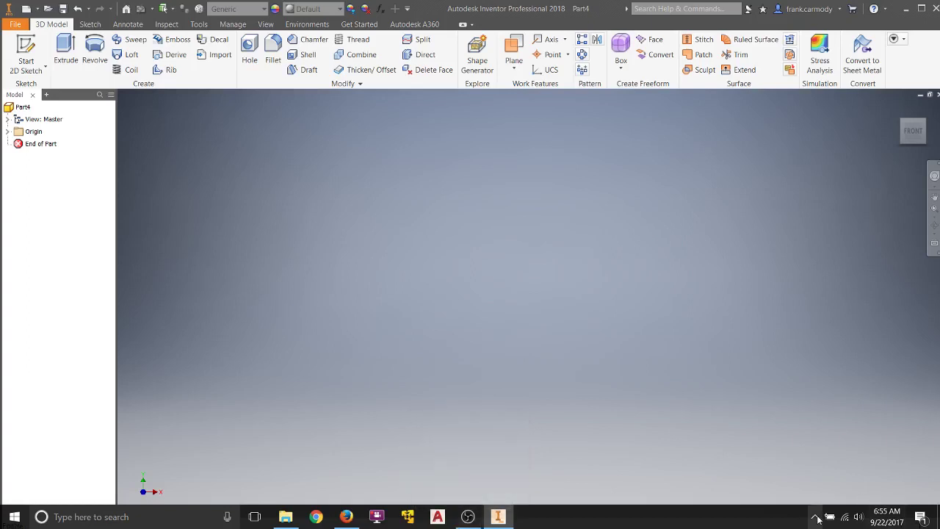
# Start Sketch1, a new 2D sketch on the part's XZ origin plane
pyautogui.click(816, 518)
pyautogui.click(684, 424)
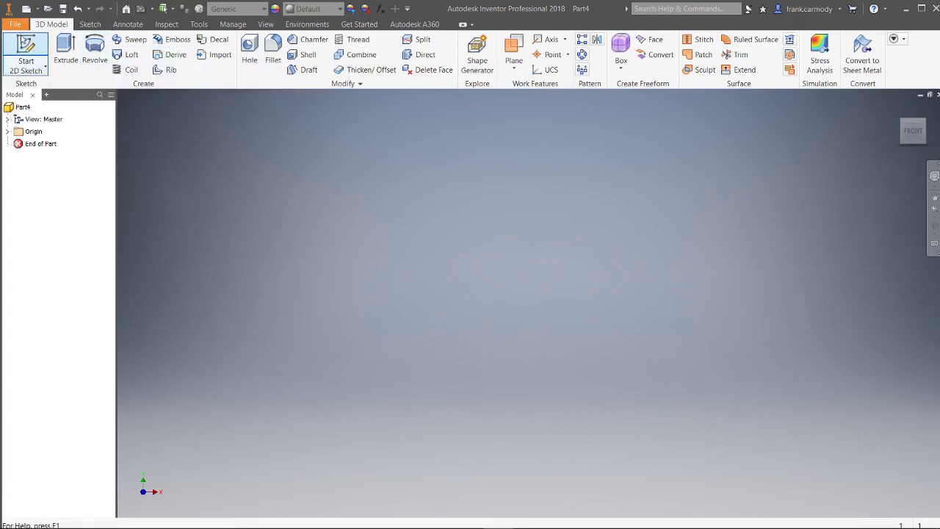
pyautogui.click(23, 42)
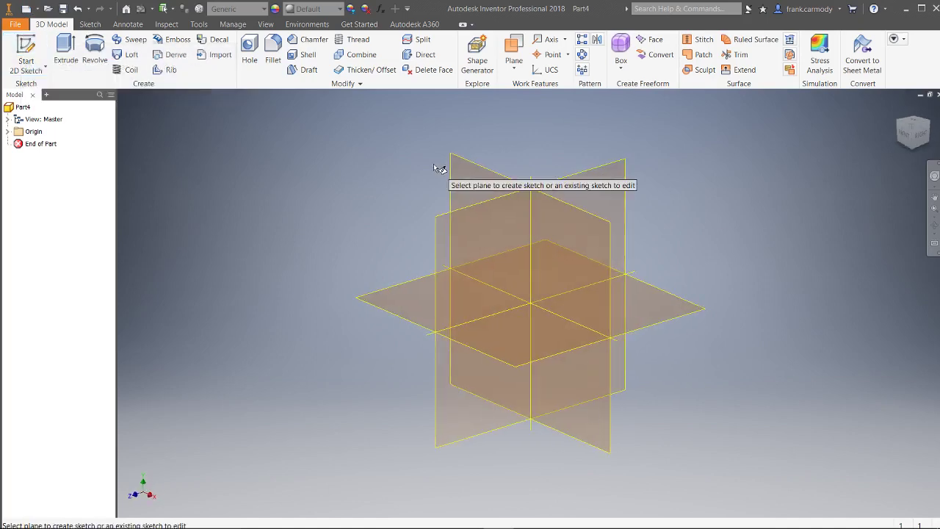
pyautogui.click(531, 329)
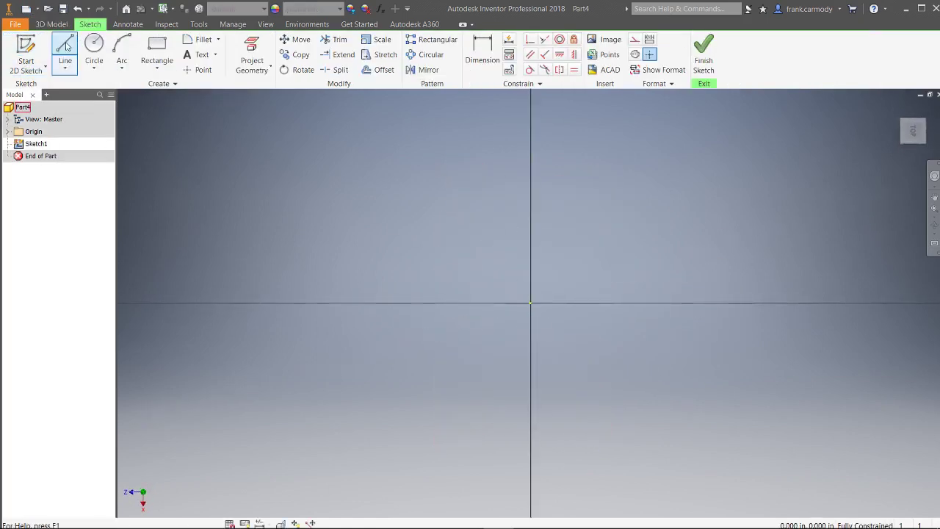
# Draw a small circle above and to the right of the origin
pyautogui.click(94, 44)
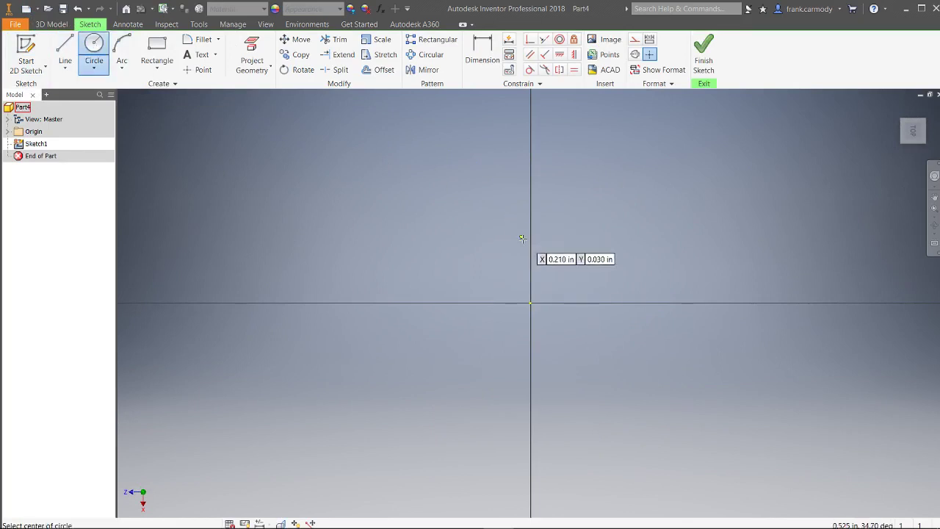
pyautogui.click(599, 177)
pyautogui.click(635, 195)
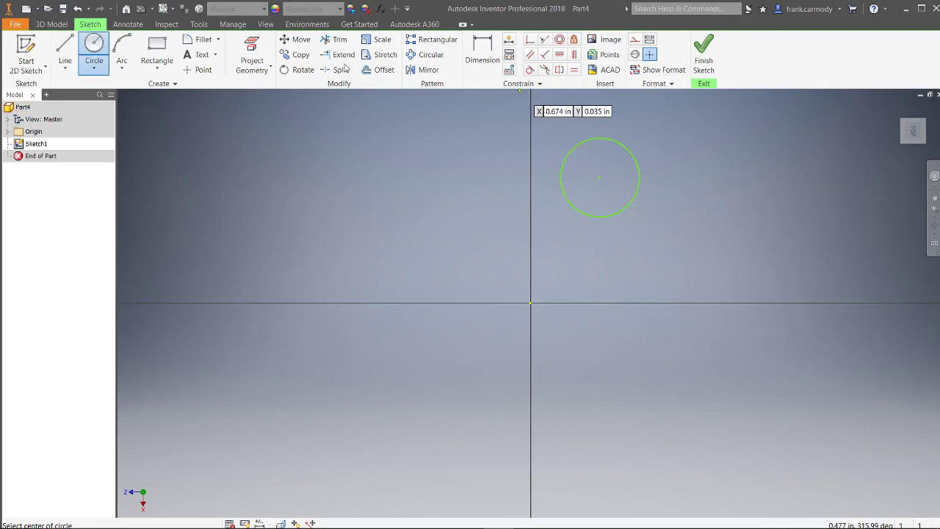
# Draw a tall narrow rectangle whose top edge reaches into the circle's bottom
pyautogui.click(157, 45)
pyautogui.click(591, 341)
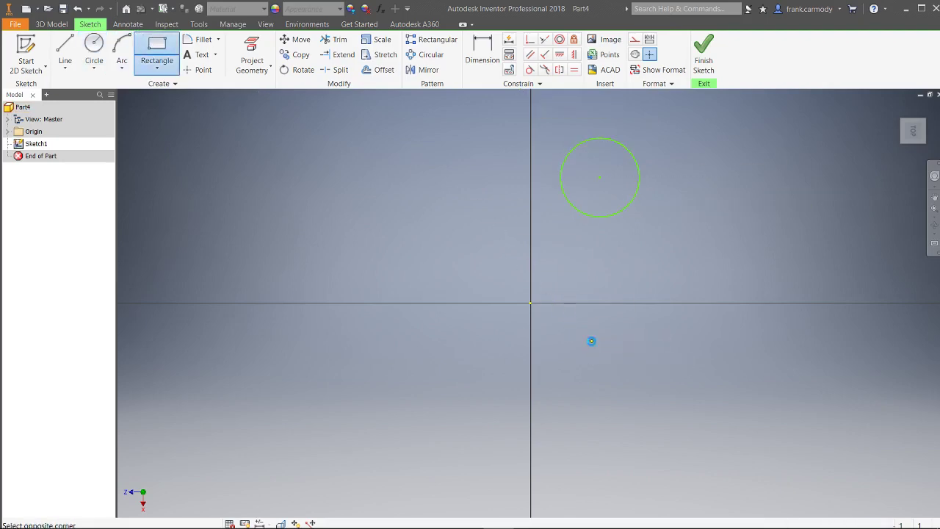
pyautogui.click(625, 197)
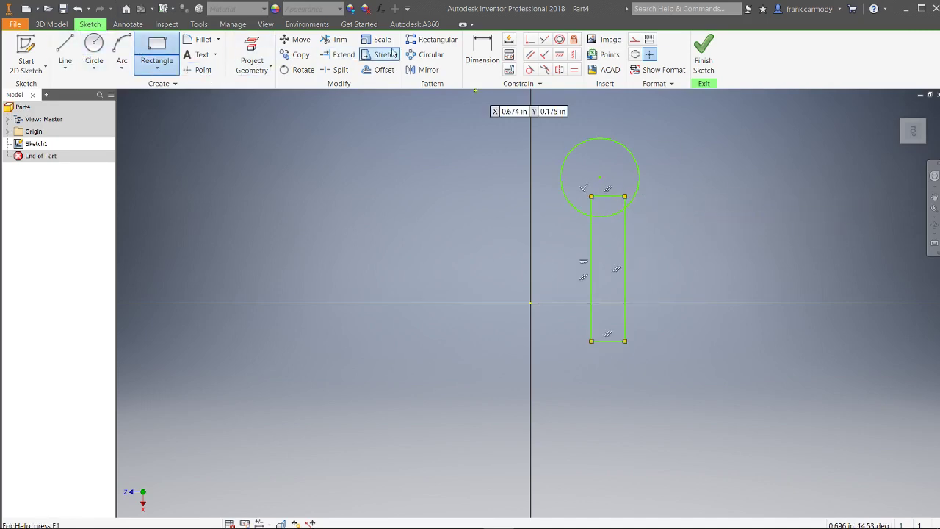
# Trim the stem stub inside the circle and add a horizontal foot rectangle off the stem's bottom-right corner
pyautogui.click(334, 40)
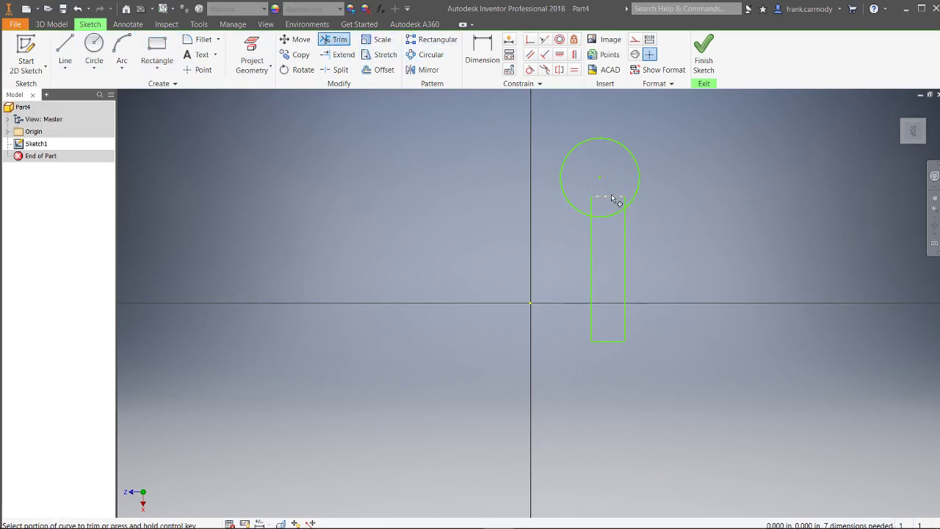
pyautogui.click(595, 209)
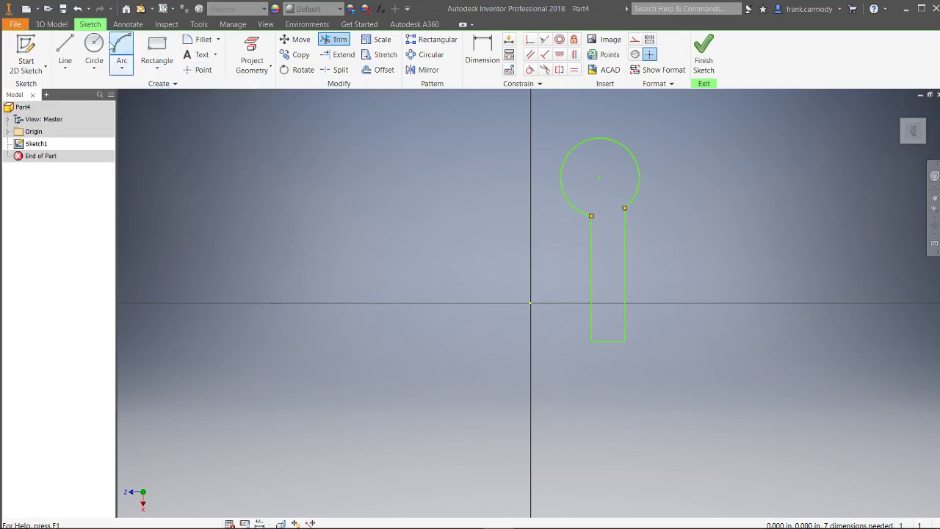
pyautogui.click(156, 51)
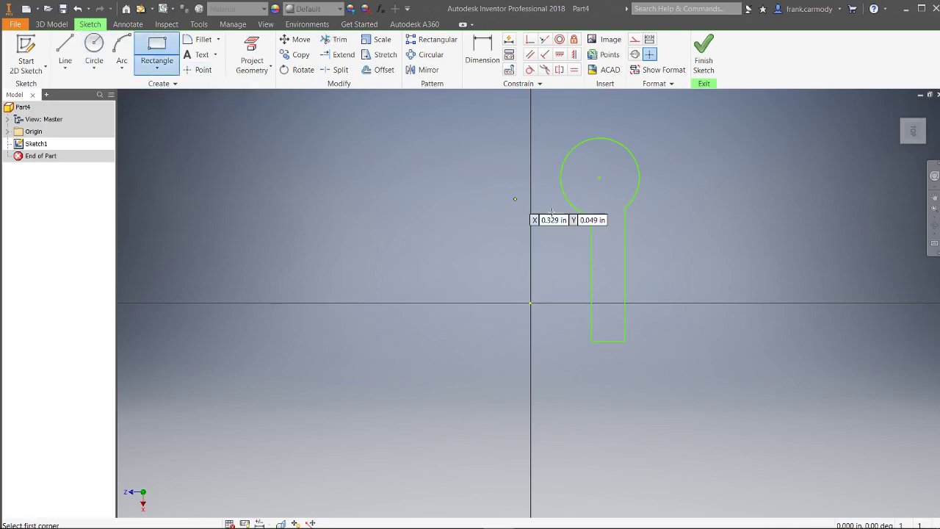
pyautogui.click(625, 341)
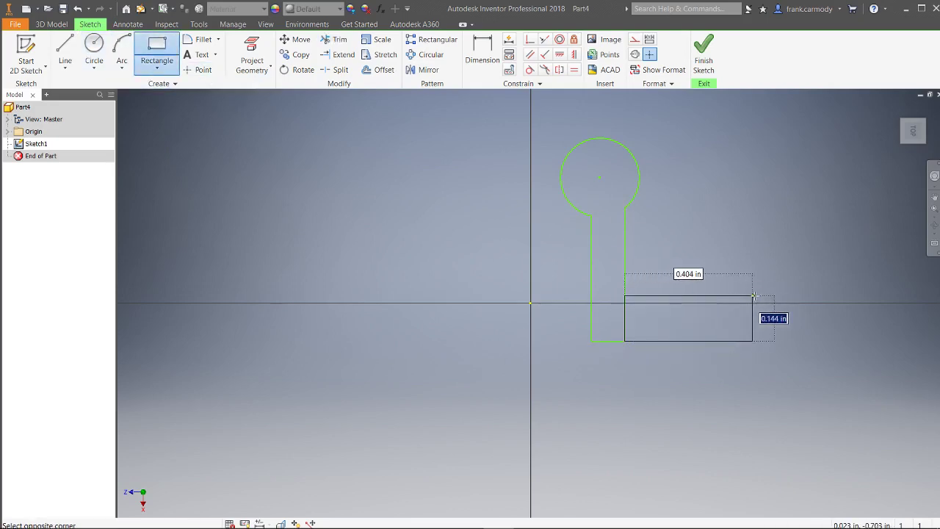
pyautogui.click(774, 303)
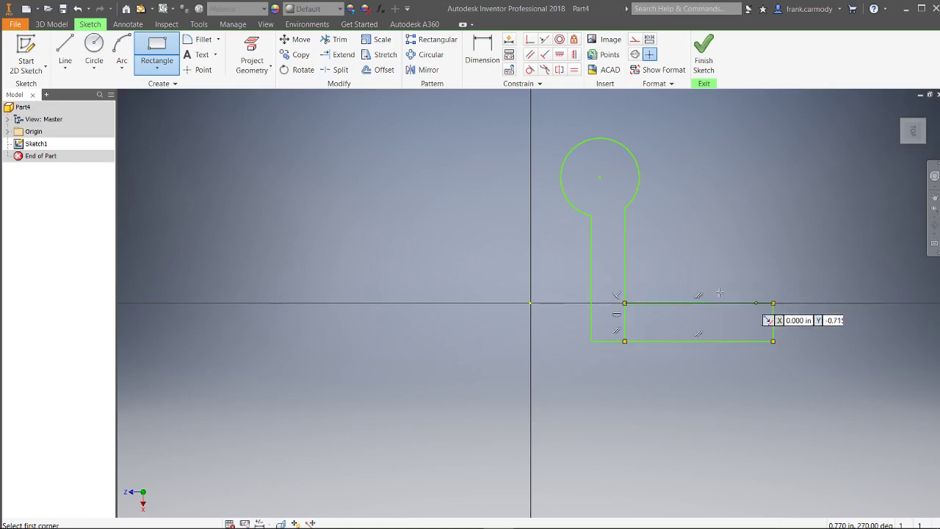
pyautogui.rightClick(727, 200)
pyautogui.click(731, 160)
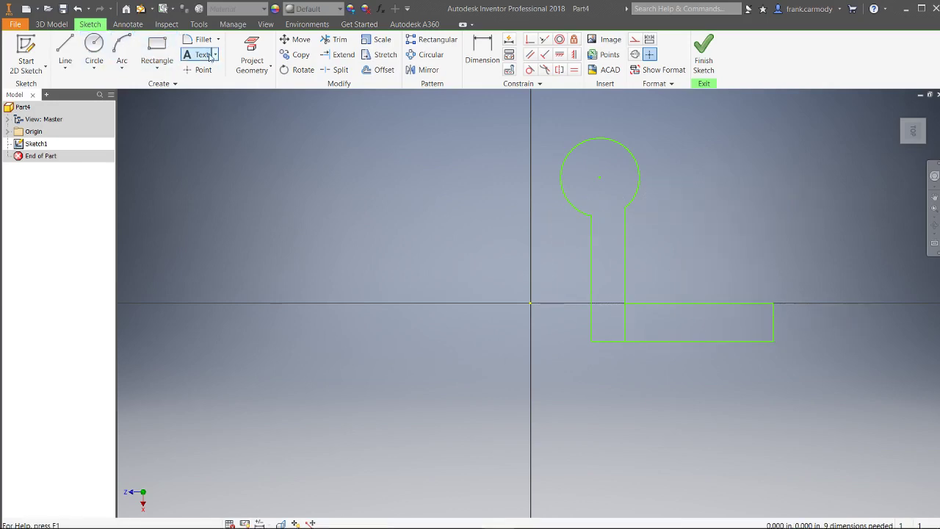
pyautogui.click(335, 40)
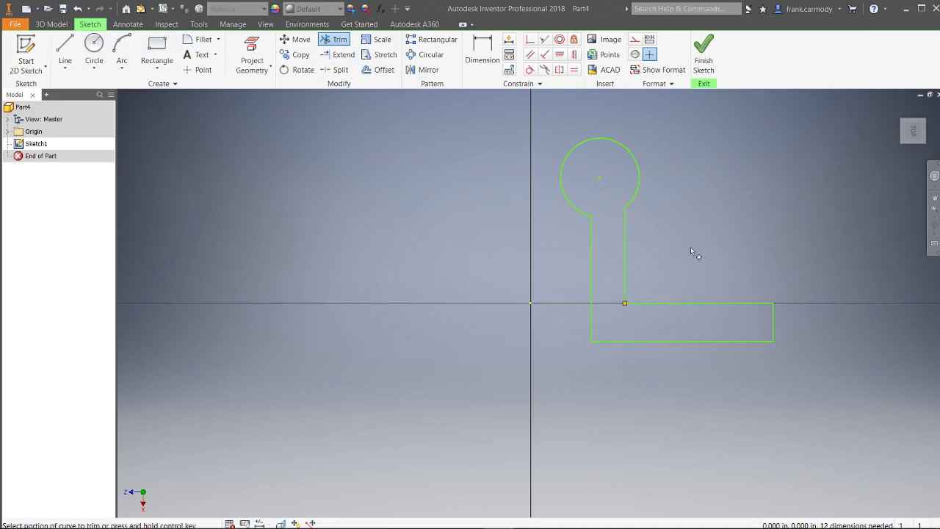
# Dimension the stem's right edge to 1 and the foot's right edge to .2
pyautogui.press('d')
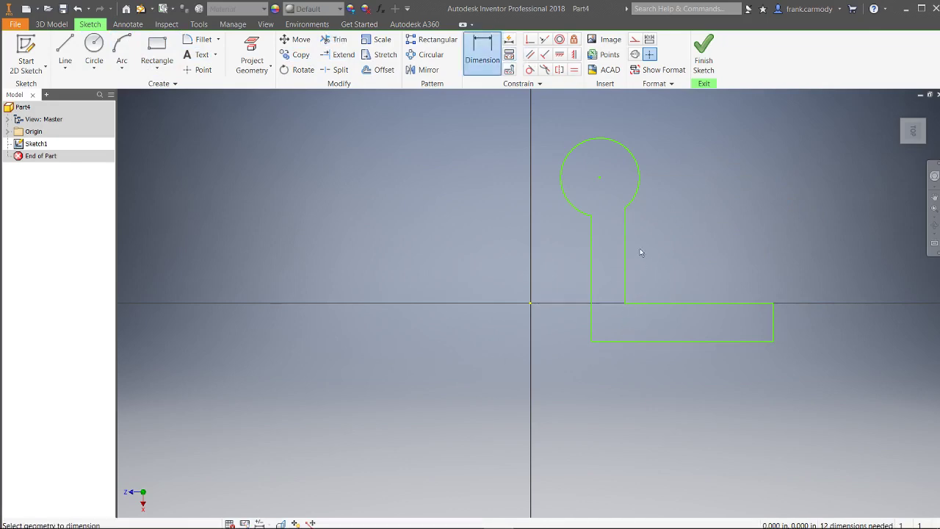
pyautogui.click(730, 244)
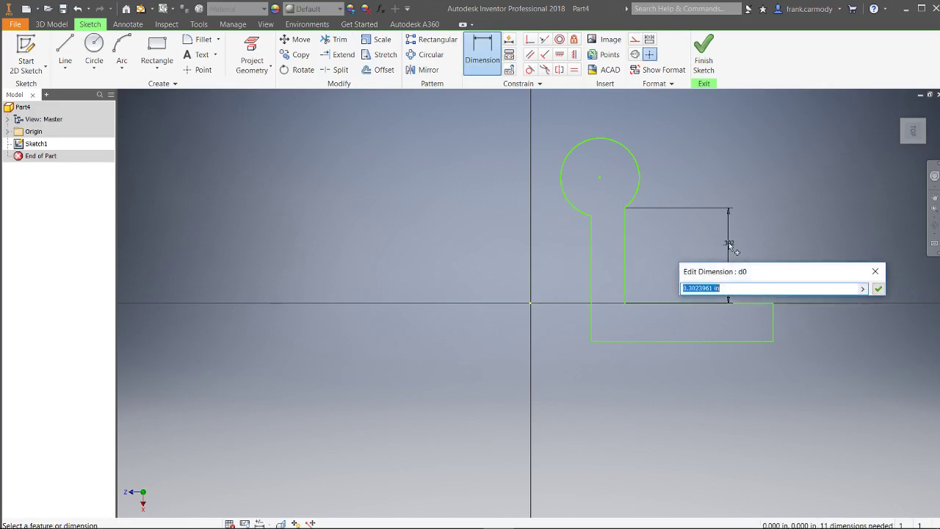
pyautogui.write('1')
pyautogui.press('Return')
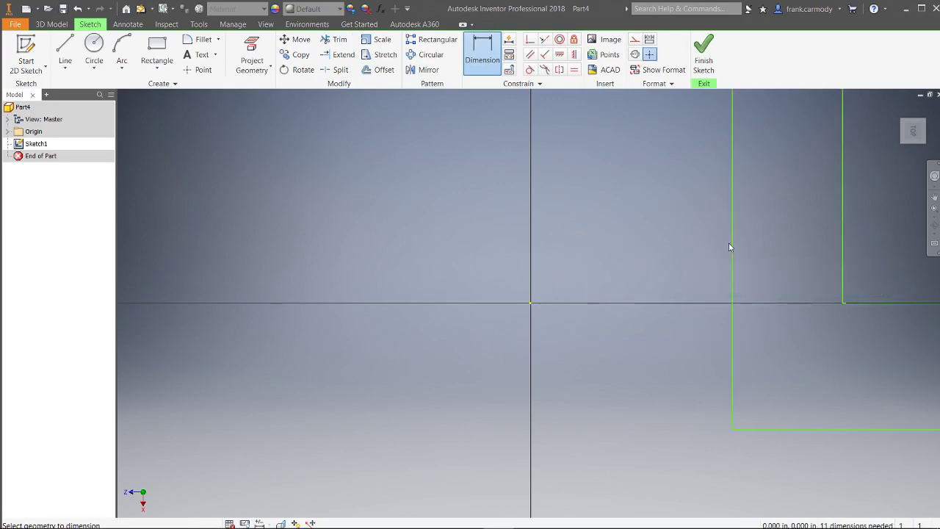
pyautogui.scroll(-6, 797, 307)
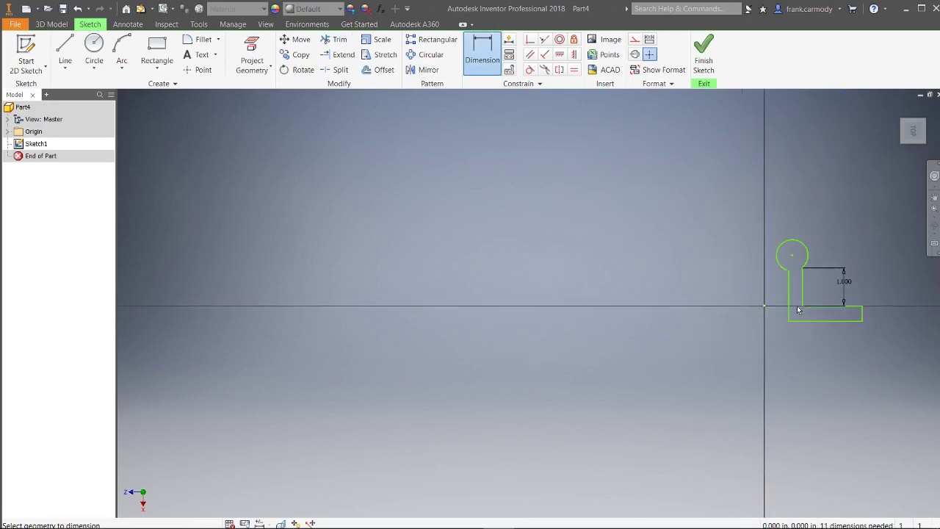
pyautogui.click(863, 312)
pyautogui.click(894, 313)
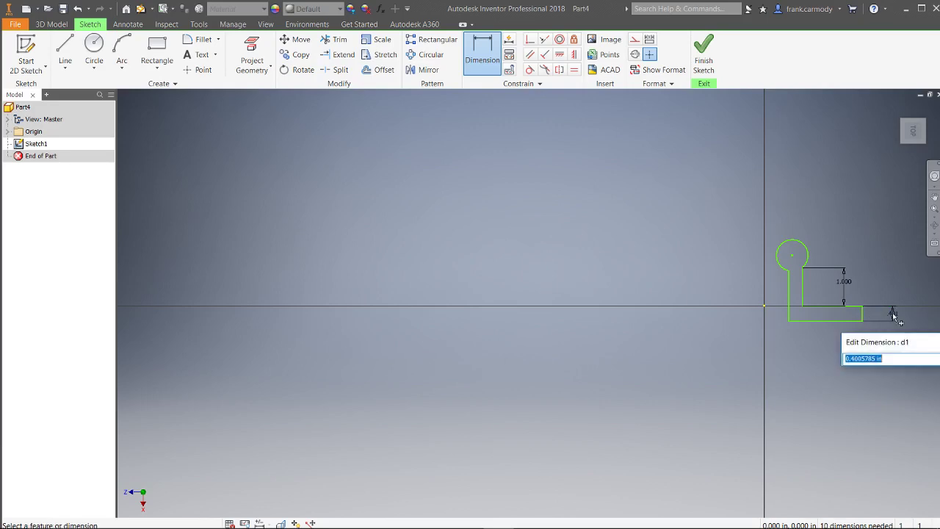
pyautogui.write('.25')
pyautogui.press('Return')
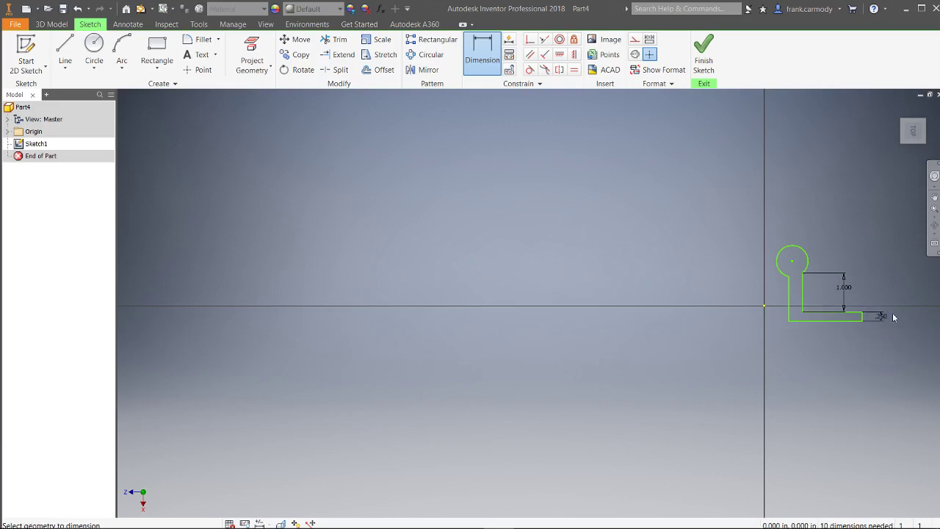
# Set the stem's bottom width to .25 and the horizontal offset between vertical edges to .25
pyautogui.click(794, 321)
pyautogui.click(805, 395)
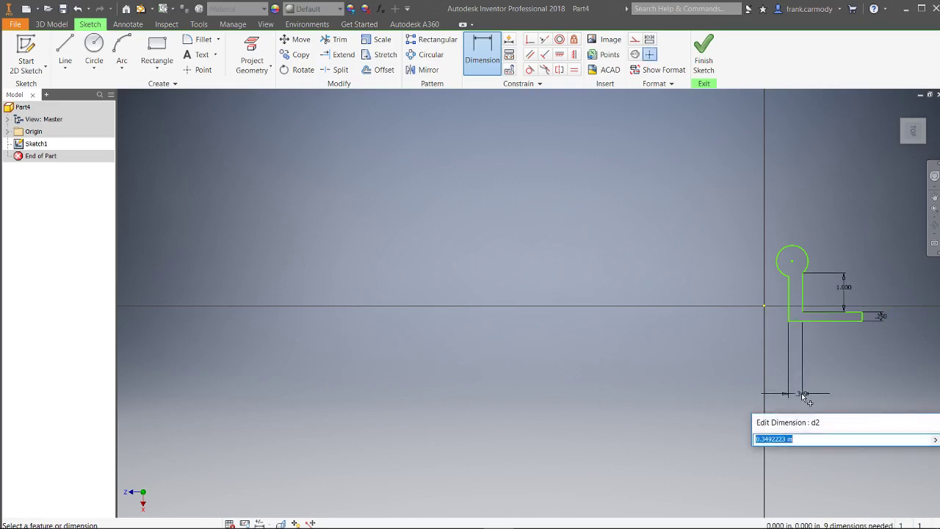
pyautogui.press('BackSpace')
pyautogui.write('.25')
pyautogui.press('Return')
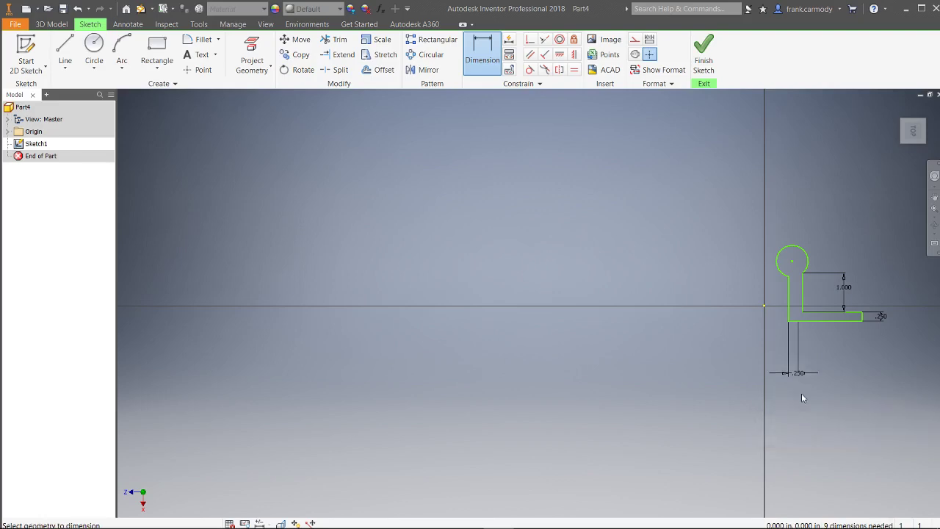
pyautogui.click(804, 303)
pyautogui.click(789, 295)
pyautogui.click(754, 307)
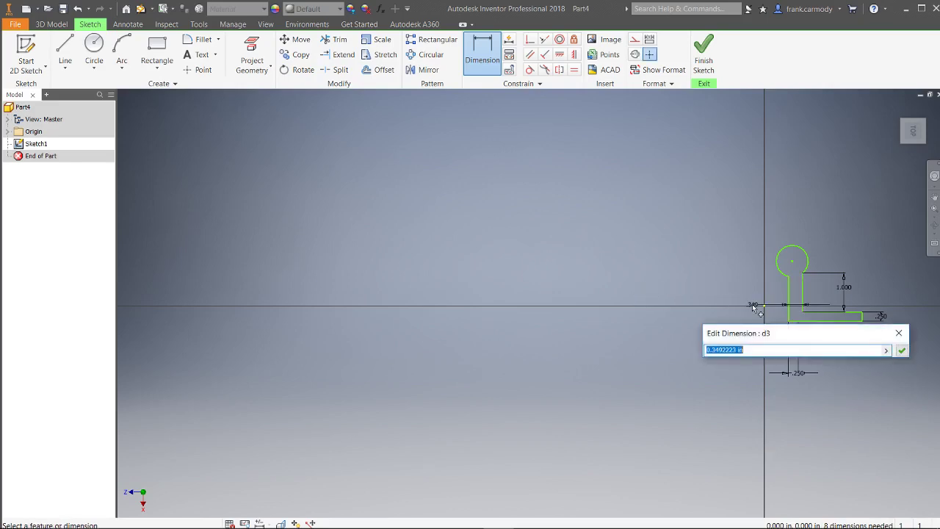
pyautogui.write('.25')
pyautogui.press('Return')
# Give the circle a .5 diameter dimension
pyautogui.click(804, 250)
pyautogui.click(835, 209)
pyautogui.write('.5')
pyautogui.press('Return')
pyautogui.rightClick(845, 229)
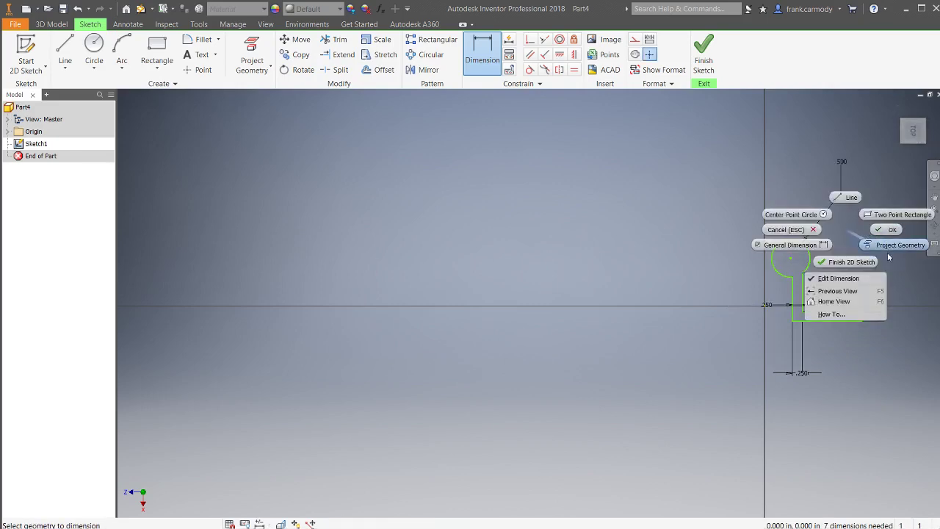
pyautogui.click(897, 246)
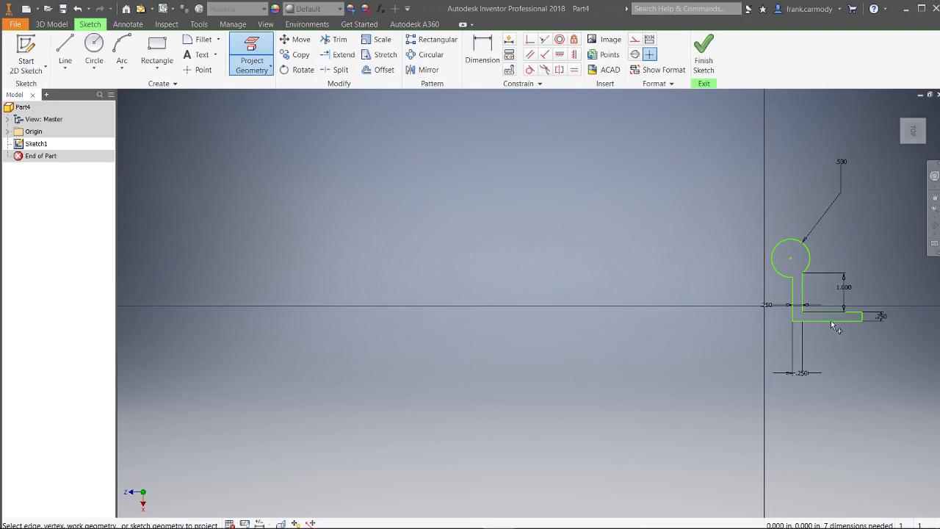
# Add the bottom length dimension along the foot, entering 1, and zoom out
pyautogui.click(485, 47)
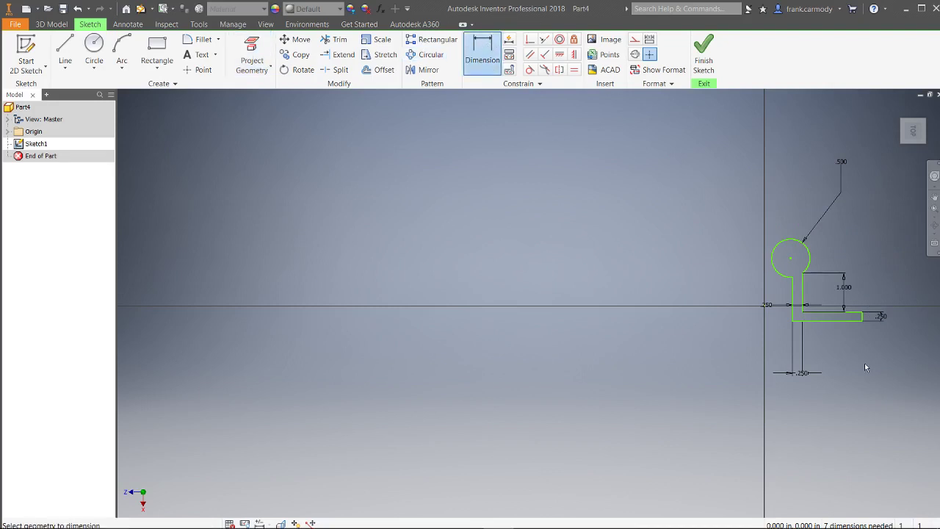
pyautogui.click(845, 321)
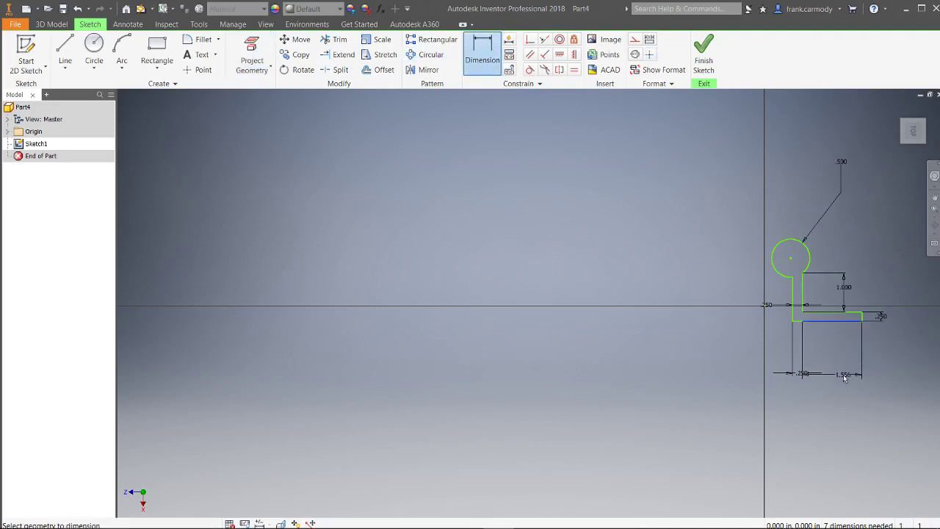
pyautogui.click(843, 376)
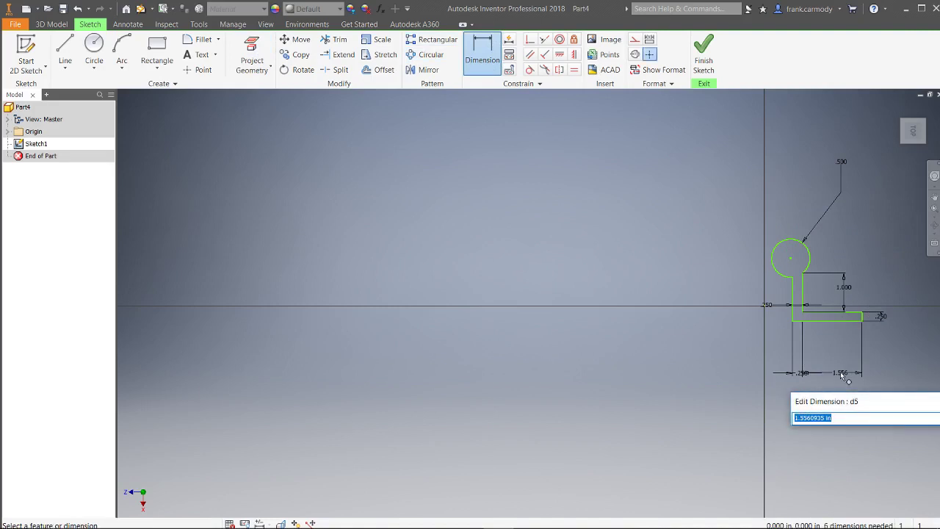
pyautogui.write('1.75')
pyautogui.press('Return')
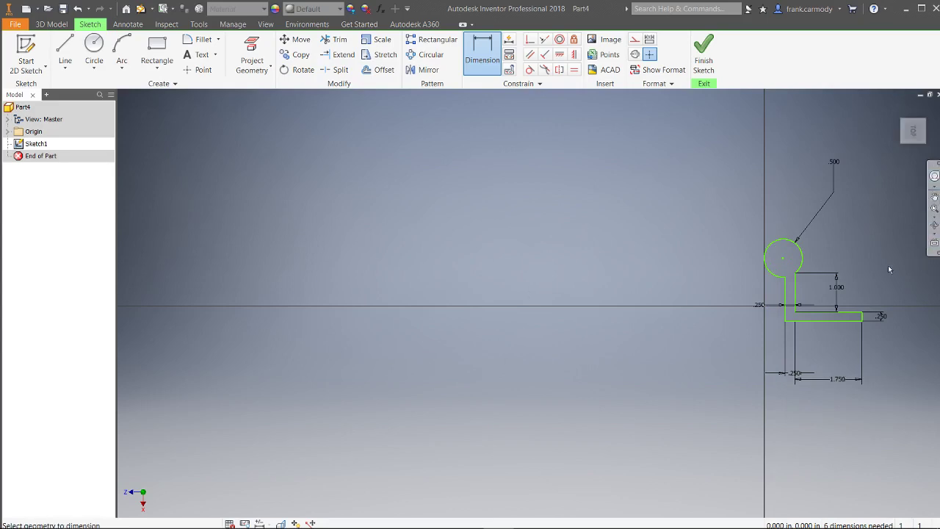
pyautogui.scroll(-5, 882, 268)
pyautogui.scroll(3, 853, 264)
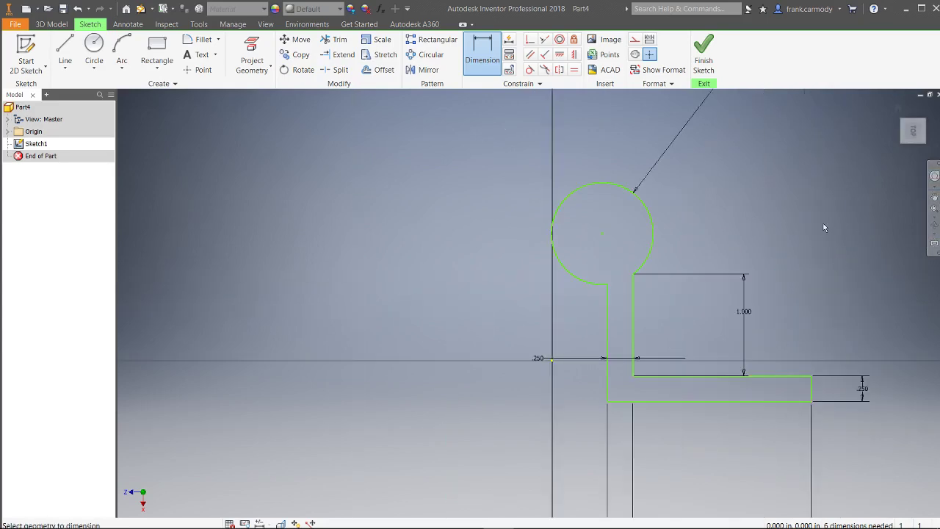
pyautogui.scroll(1, 824, 225)
pyautogui.click(65, 52)
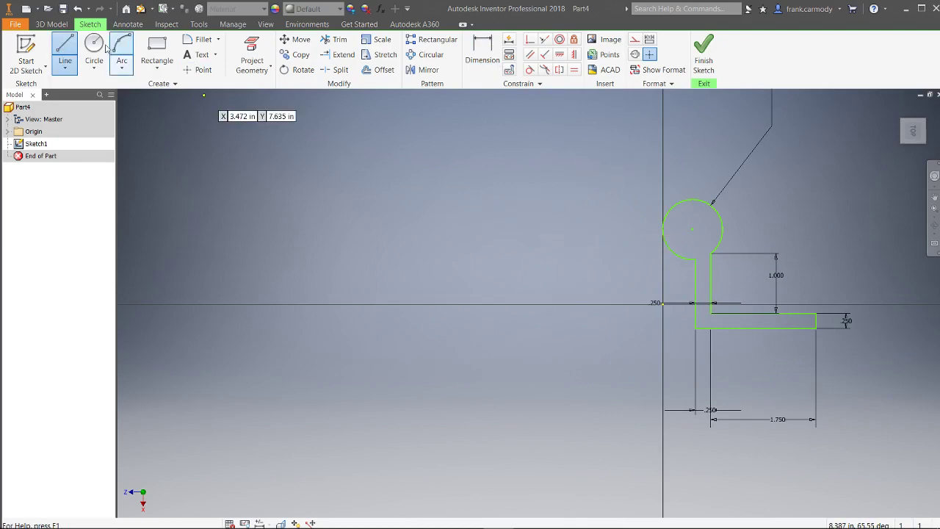
# Draw a long line from top to bottom and constrain it vertical
pyautogui.click(71, 42)
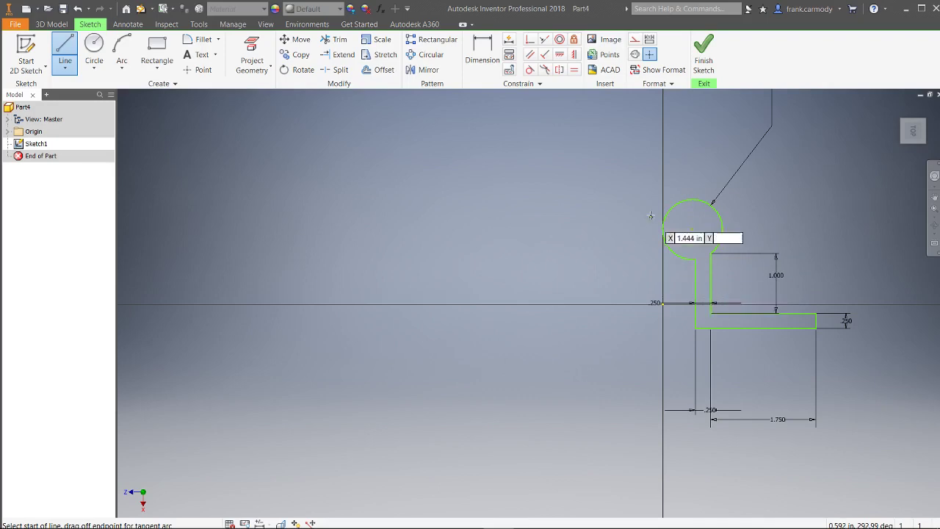
pyautogui.click(549, 122)
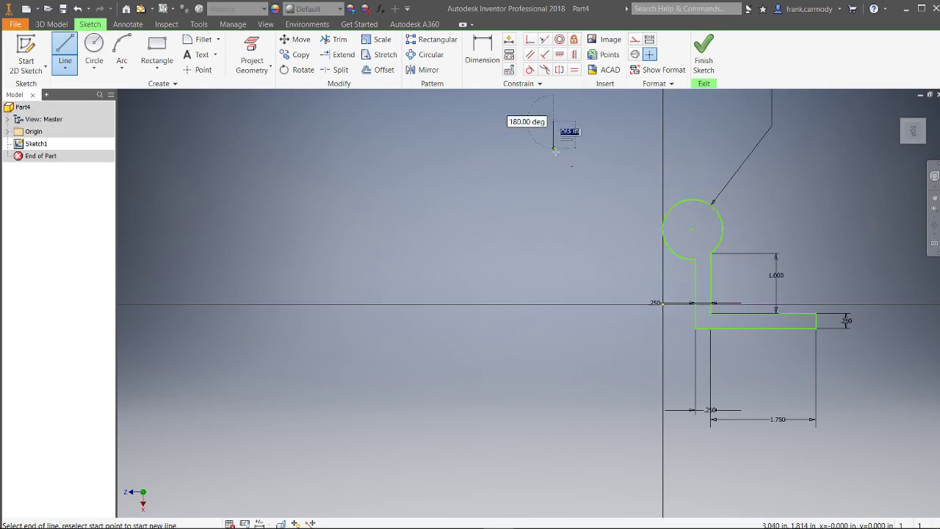
pyautogui.click(556, 461)
pyautogui.rightClick(591, 393)
pyautogui.click(609, 357)
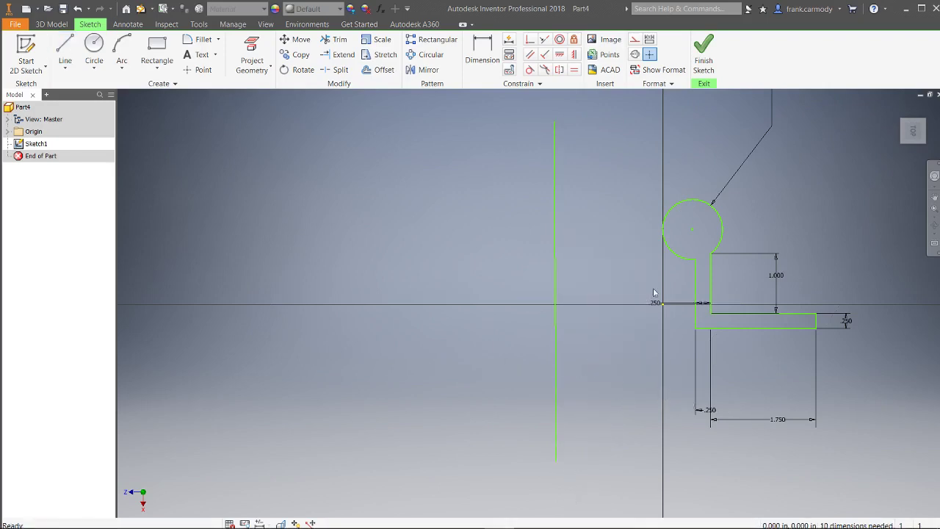
pyautogui.click(574, 54)
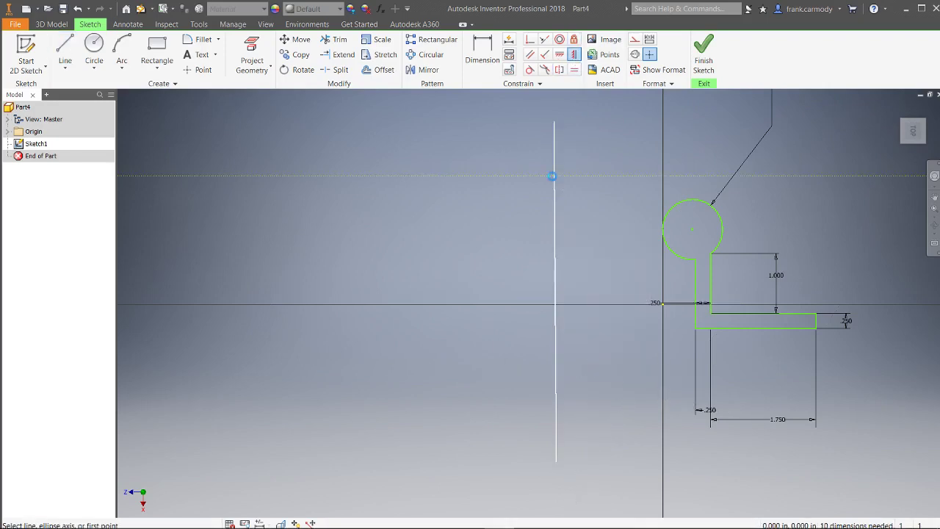
pyautogui.click(554, 181)
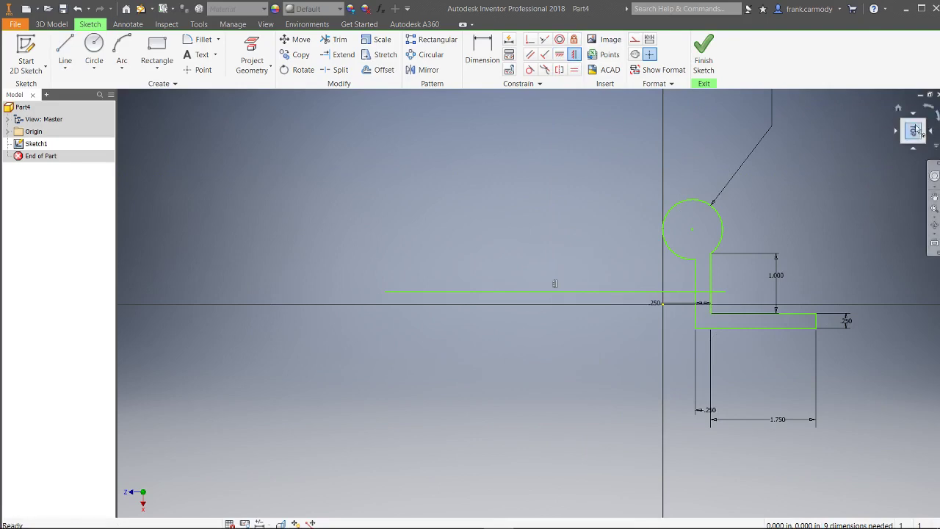
# Rotate the view and drag the vertical line to the right of the profile
pyautogui.click(928, 107)
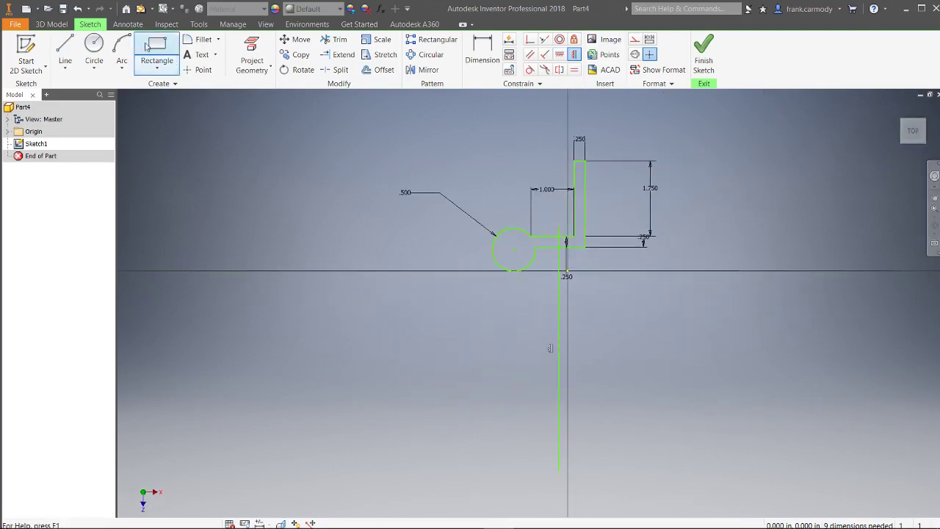
pyautogui.rightClick(268, 209)
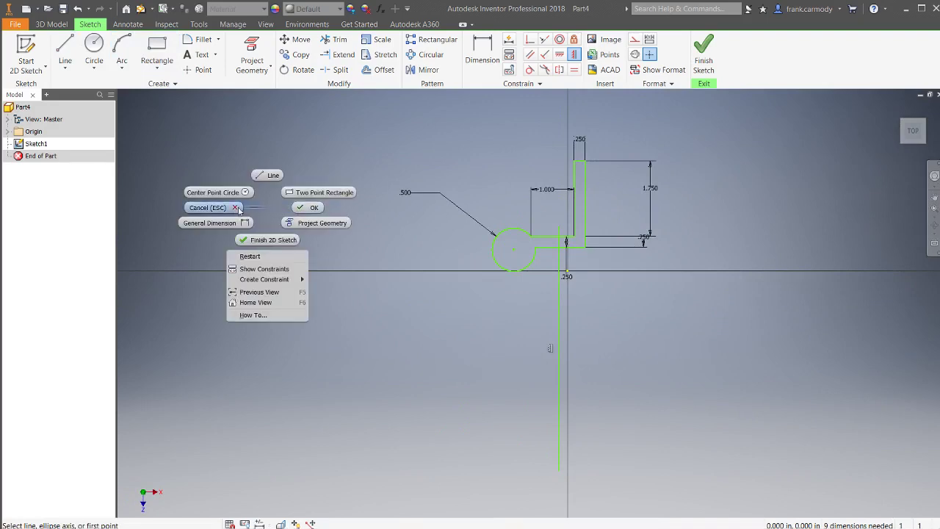
pyautogui.click(210, 208)
pyautogui.moveTo(562, 341)
pyautogui.mouseDown()
pyautogui.moveTo(605, 342)
pyautogui.moveTo(727, 218)
pyautogui.moveTo(691, 235)
pyautogui.moveTo(665, 217)
pyautogui.mouseUp()
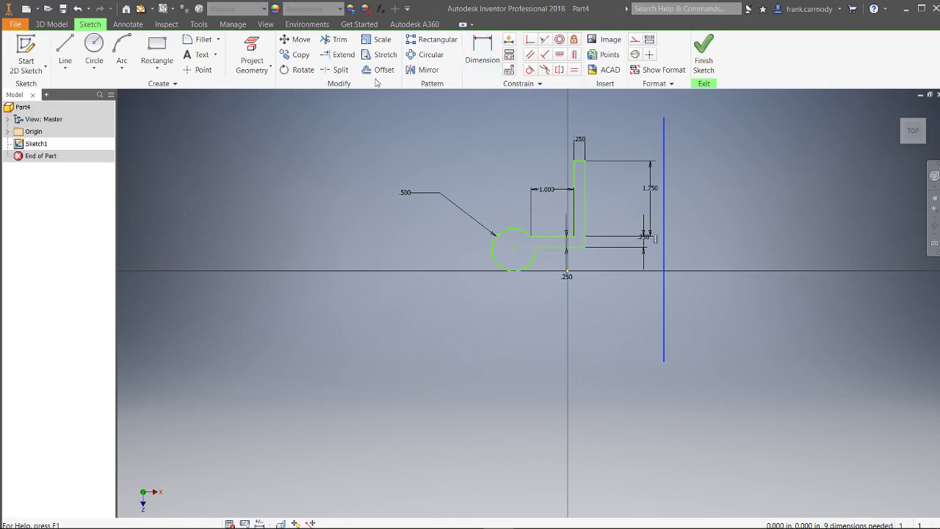
# Finish the sketch and revolve the circle-and-slot profile around the offset vertical line
pyautogui.click(704, 53)
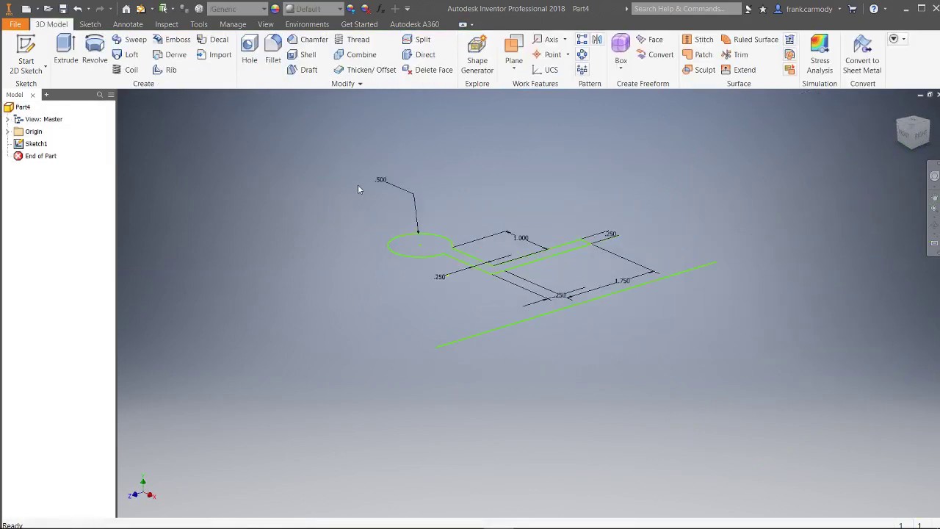
pyautogui.click(97, 54)
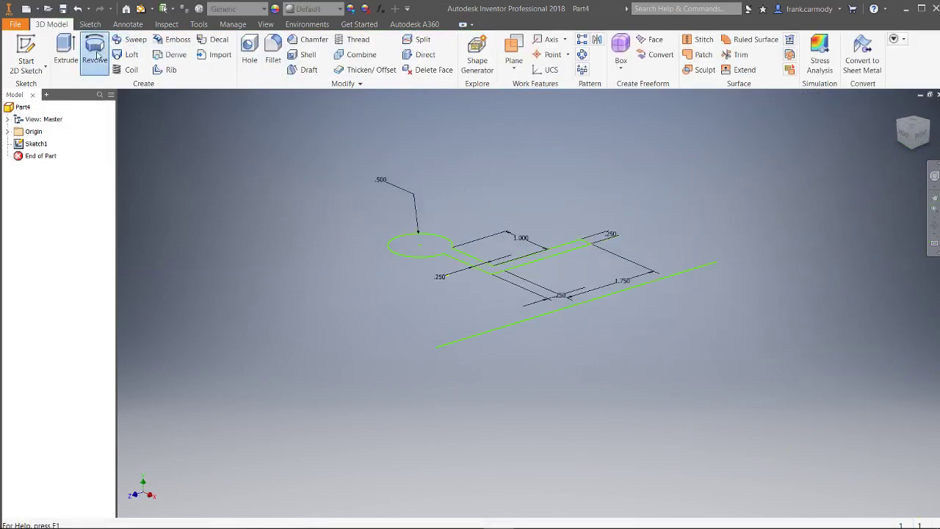
pyautogui.click(441, 251)
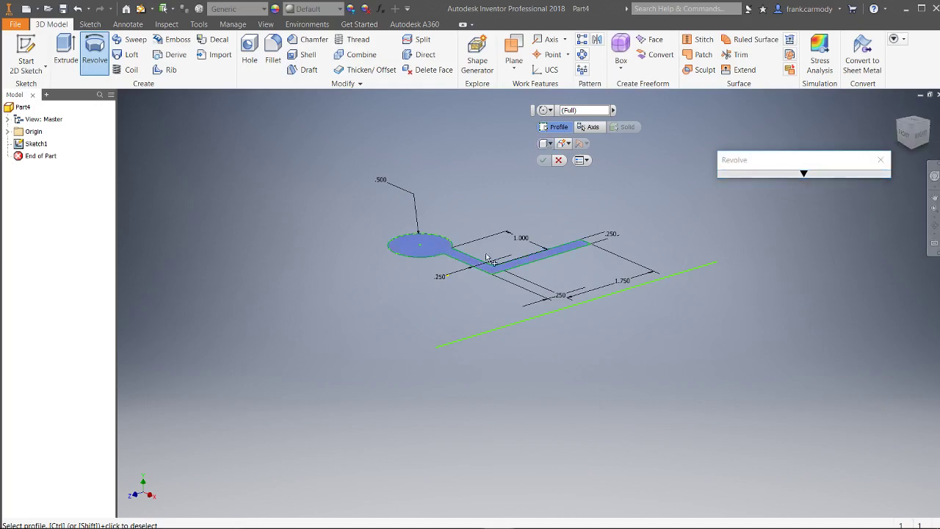
pyautogui.moveTo(801, 174)
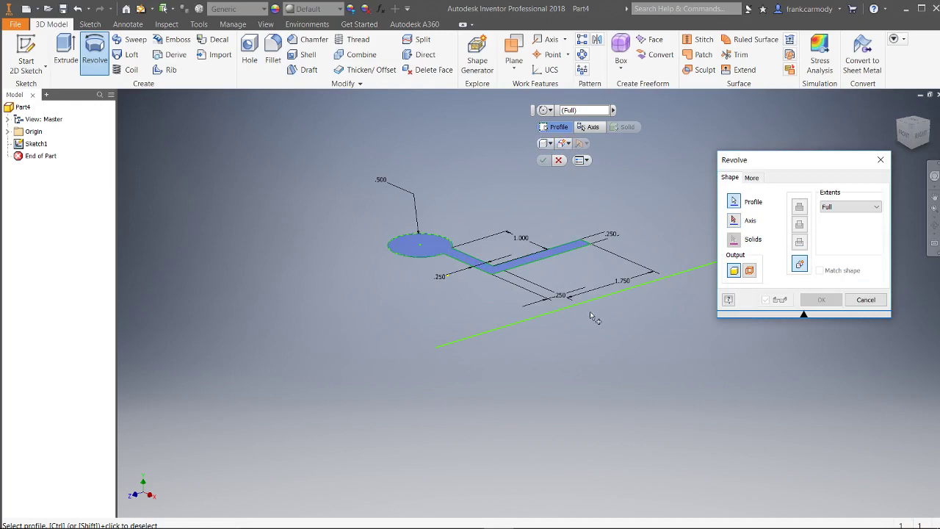
pyautogui.click(734, 222)
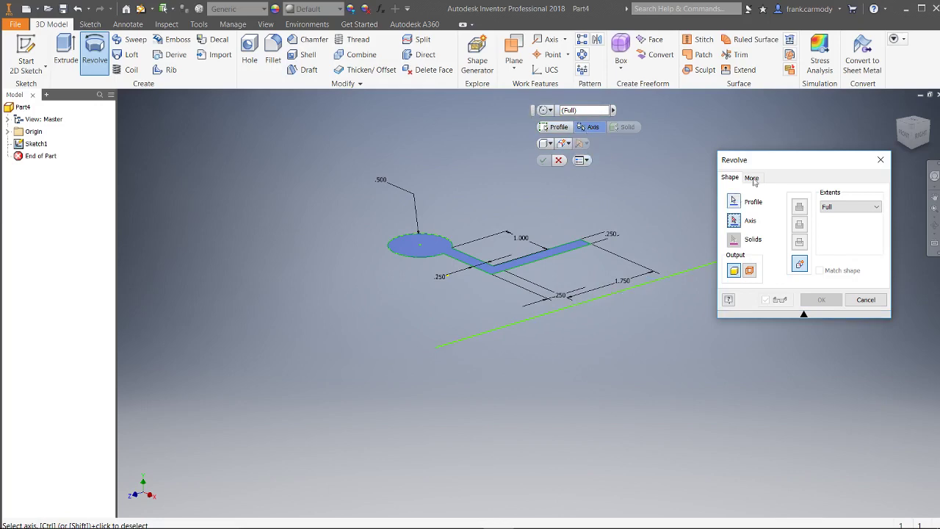
pyautogui.moveTo(766, 169); pyautogui.dragTo(808, 144)
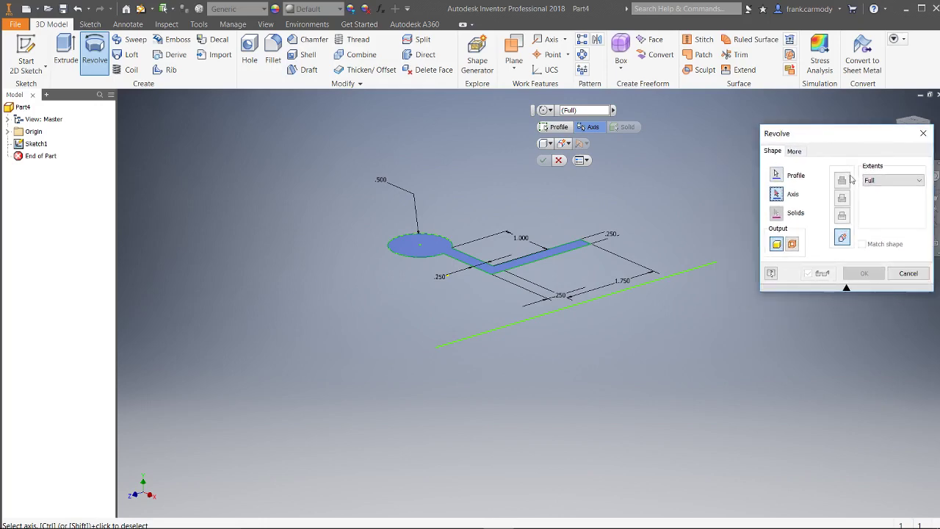
pyautogui.click(644, 285)
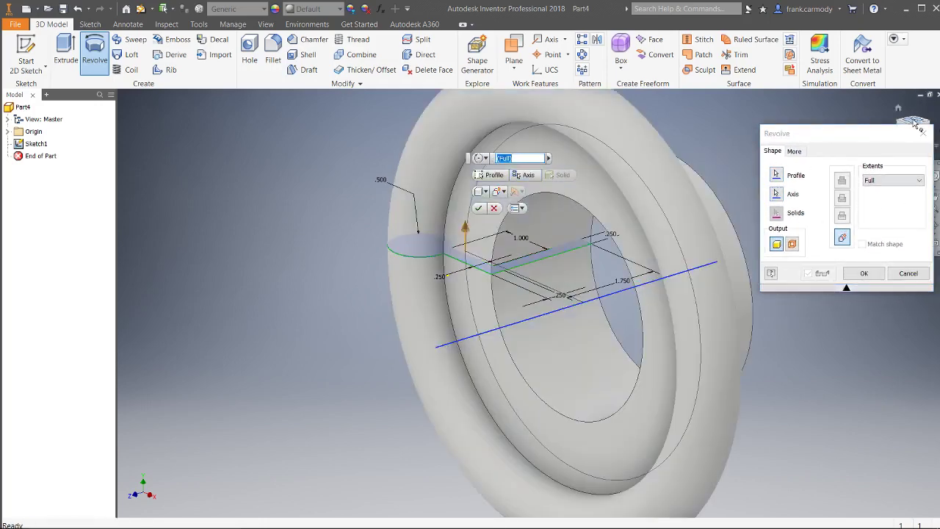
# Inspect the revolve preview and options, try Angle extents, then cancel the revolve
pyautogui.moveTo(916, 126); pyautogui.dragTo(893, 132)
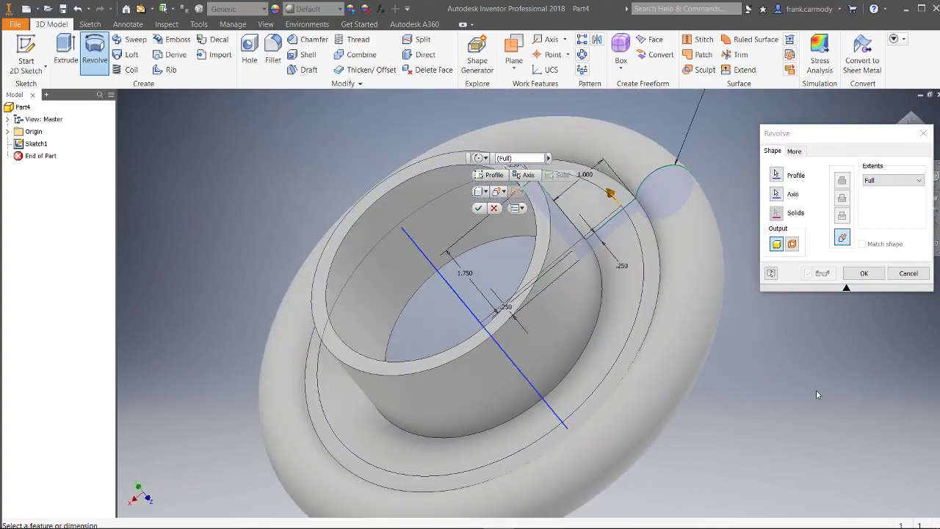
pyautogui.click(795, 151)
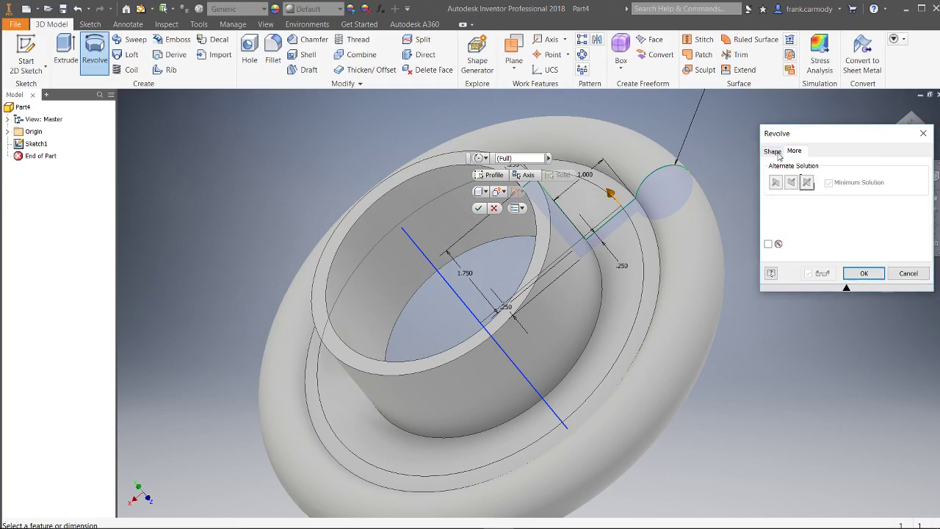
pyautogui.click(774, 151)
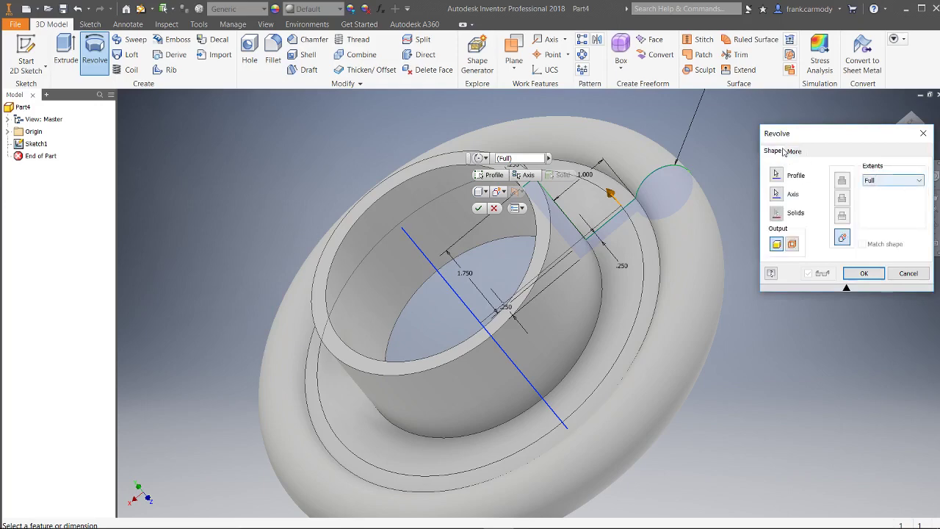
pyautogui.click(793, 151)
pyautogui.click(773, 152)
pyautogui.click(903, 182)
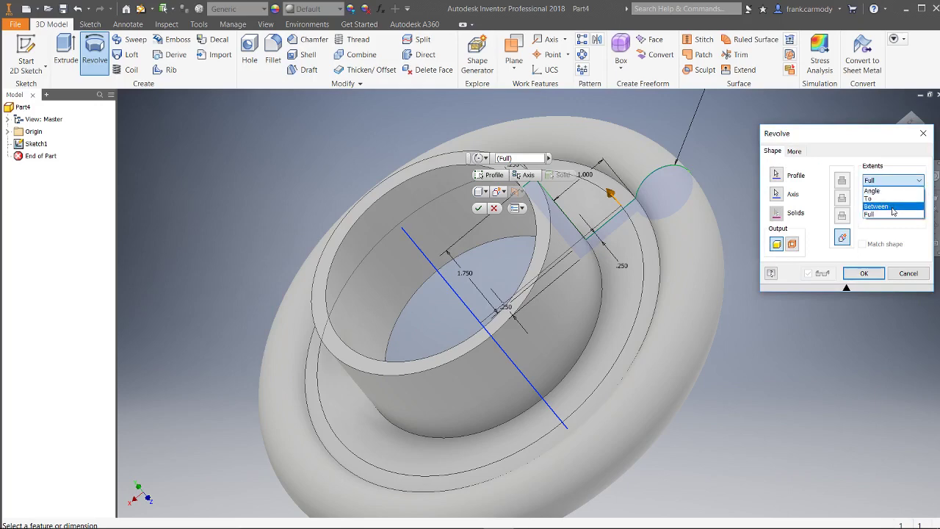
pyautogui.click(874, 190)
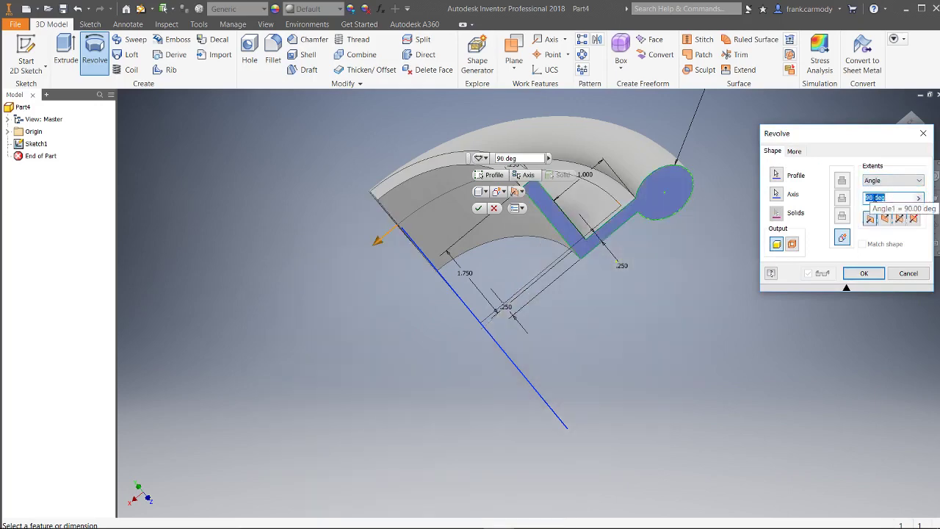
pyautogui.doubleClick(871, 198)
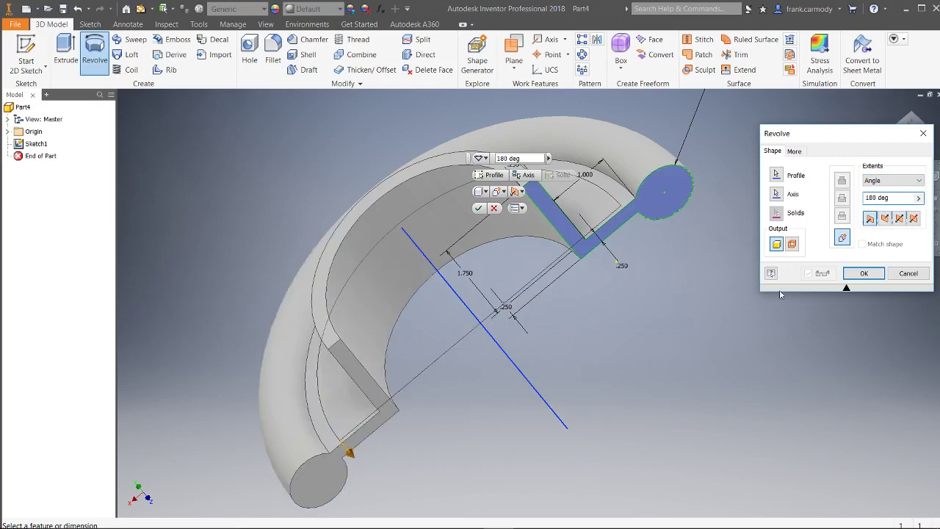
pyautogui.click(908, 274)
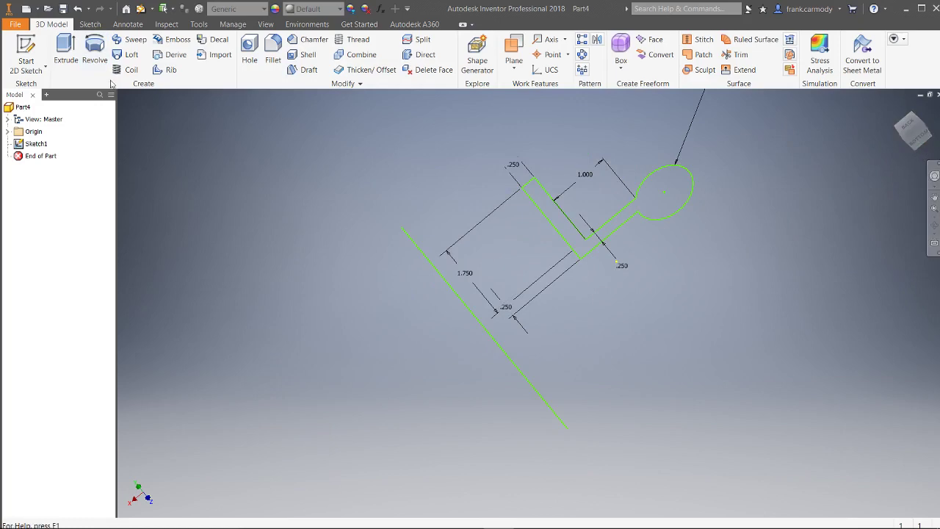
# Revolve the profile again about the offset line with a 180° angle extent
pyautogui.click(95, 55)
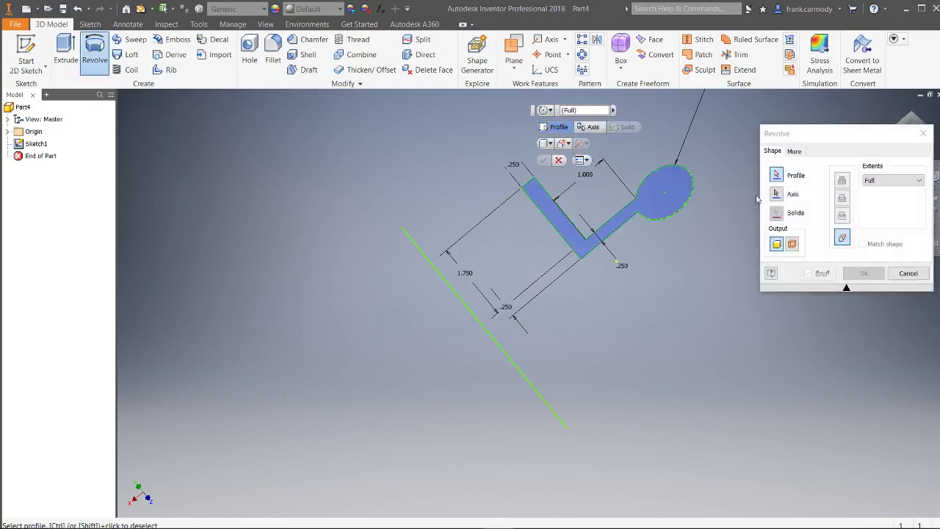
pyautogui.click(494, 340)
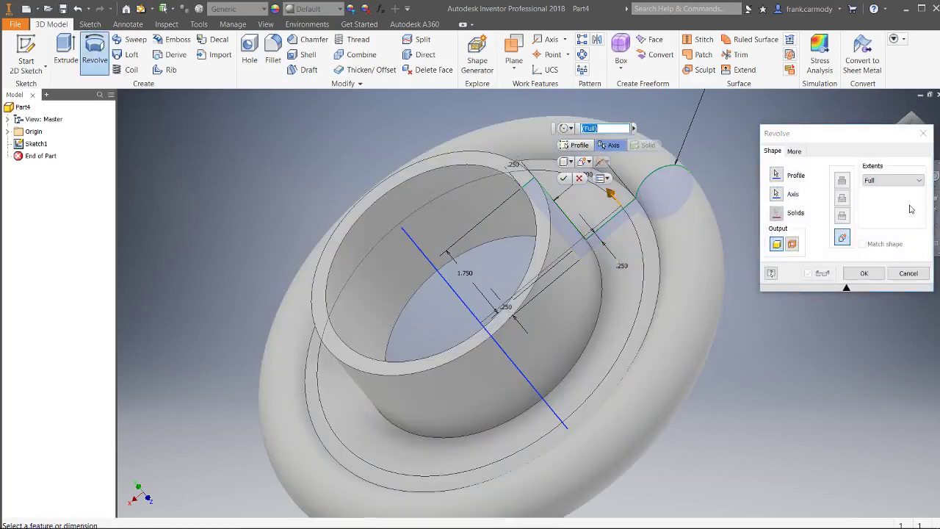
pyautogui.click(892, 180)
pyautogui.click(892, 194)
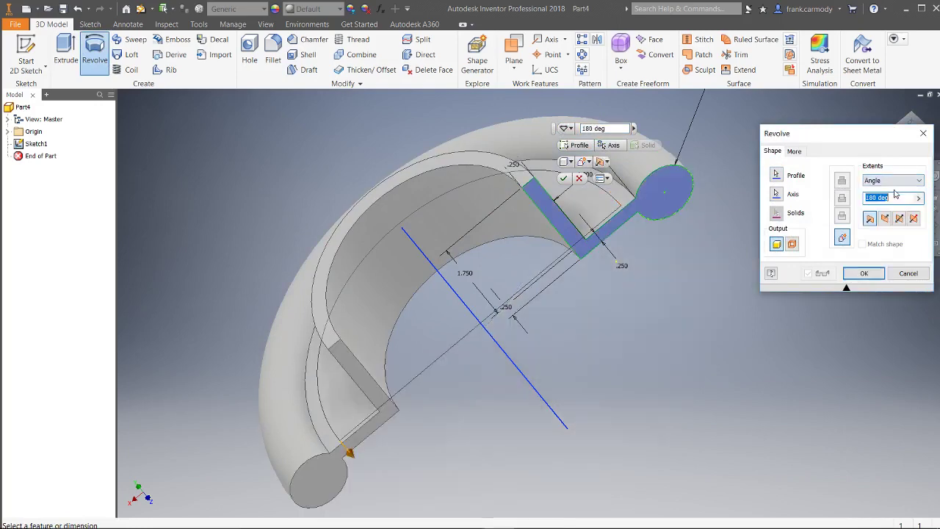
pyautogui.click(867, 273)
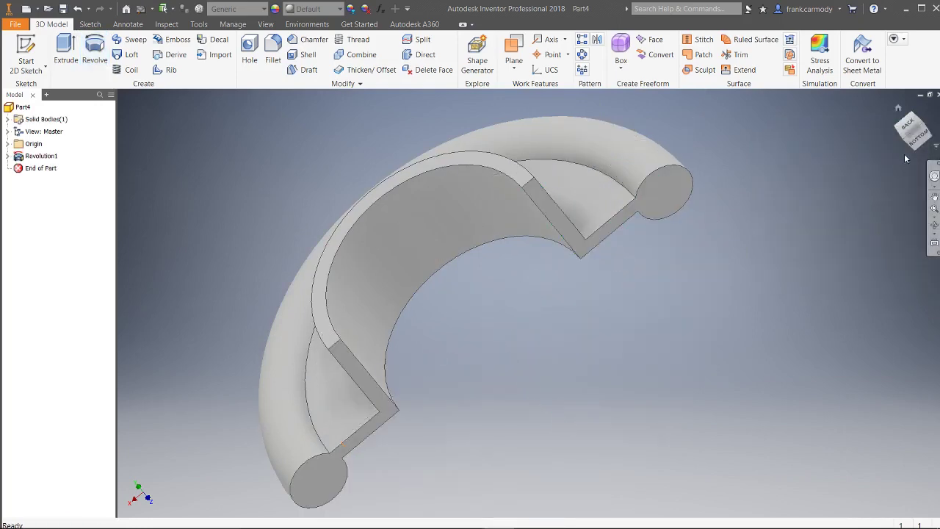
# Apply the Glossy - Gold appearance to the half-ring and orbit to a front view
pyautogui.keyDown('shift'); pyautogui.moveTo(411, 237); pyautogui.dragTo(410, 240, button='middle'); pyautogui.keyUp('shift')
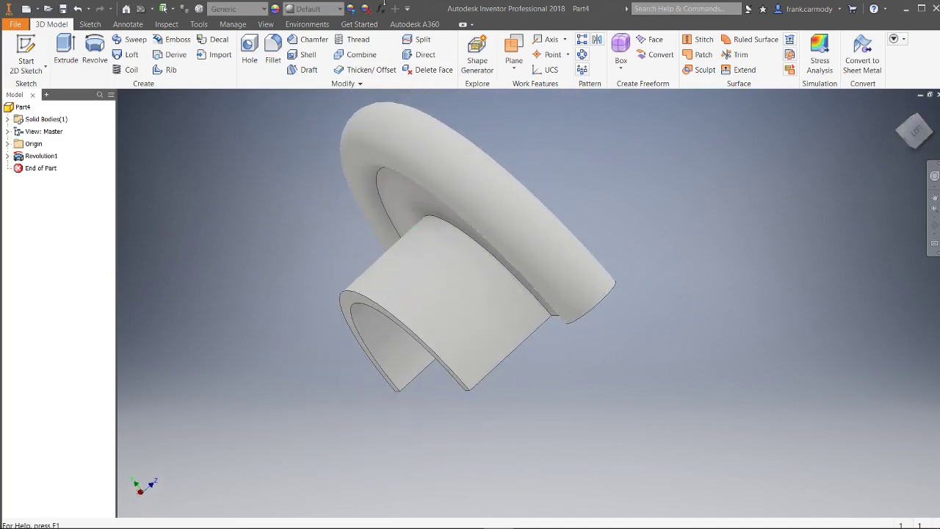
pyautogui.click(334, 11)
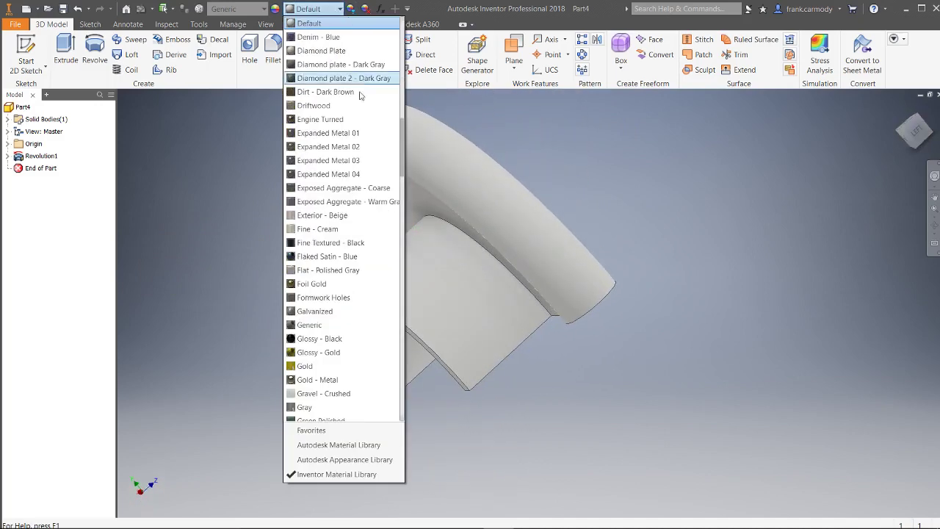
pyautogui.click(378, 351)
pyautogui.keyDown('shift'); pyautogui.moveTo(410, 239); pyautogui.dragTo(411, 238, button='middle'); pyautogui.keyUp('shift')
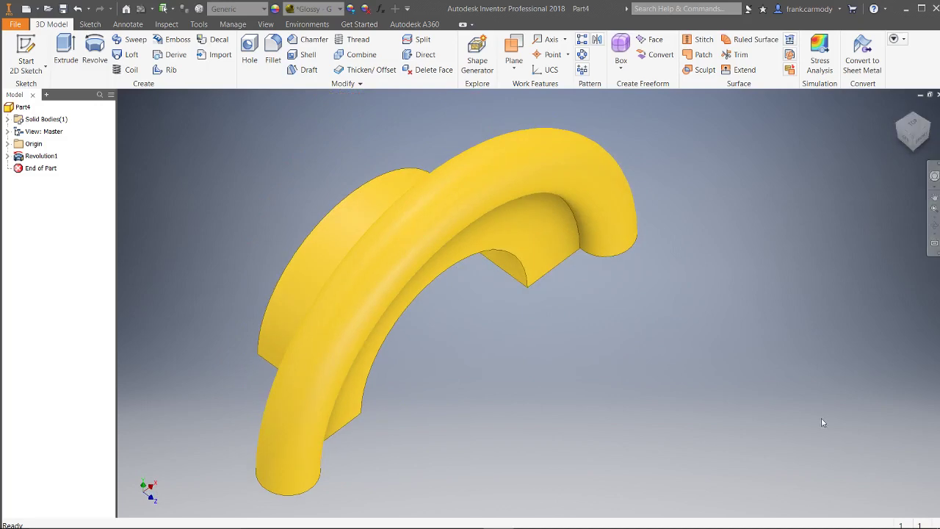